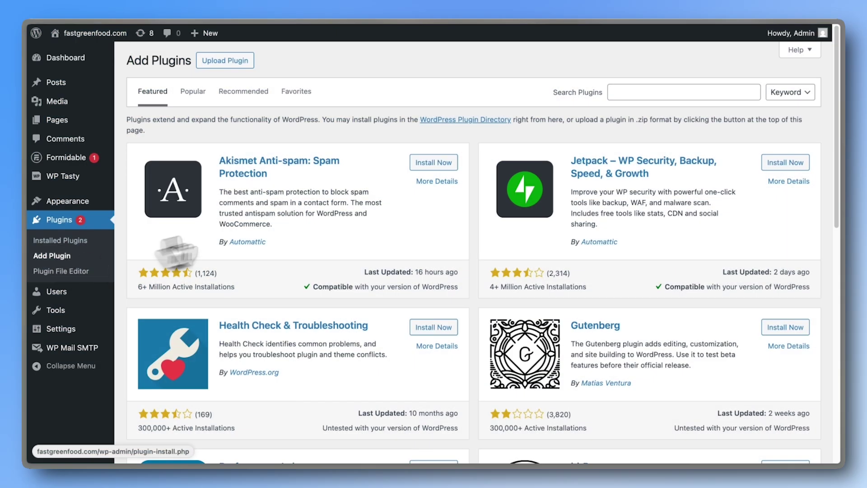
Search plugins for 'wp mail', confirm WP Mail SMTP is active, and open its settings.
click(630, 92)
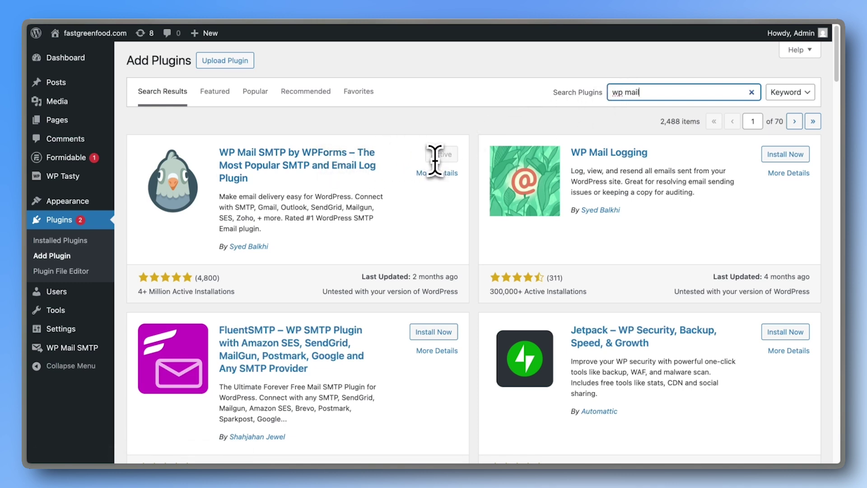
click(68, 353)
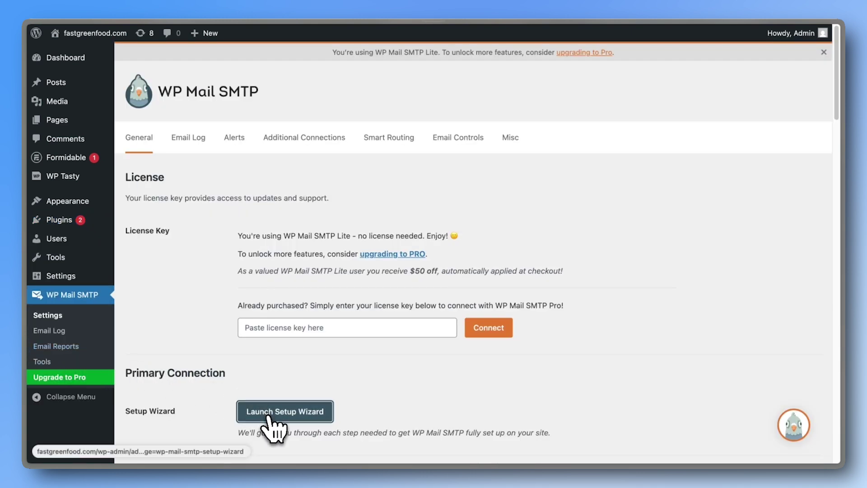
Launch the WP Mail SMTP setup wizard and keep Other SMTP as the mailer.
click(272, 427)
click(409, 318)
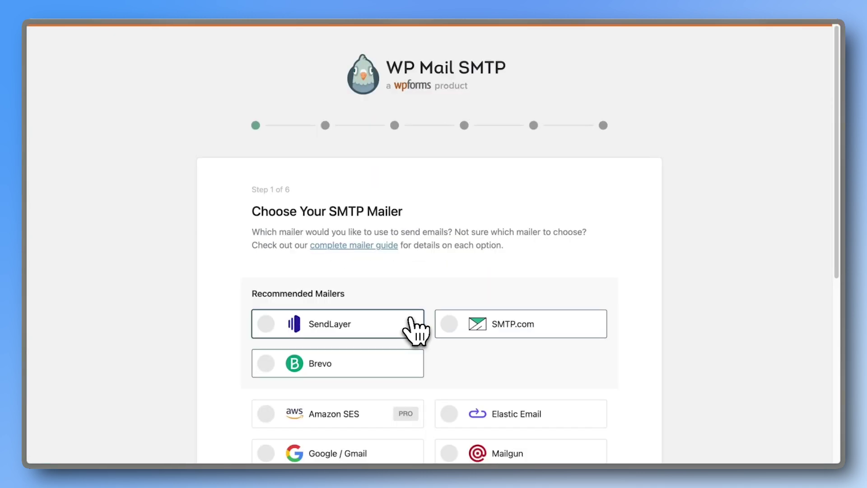
scroll(413, 330, down, 6)
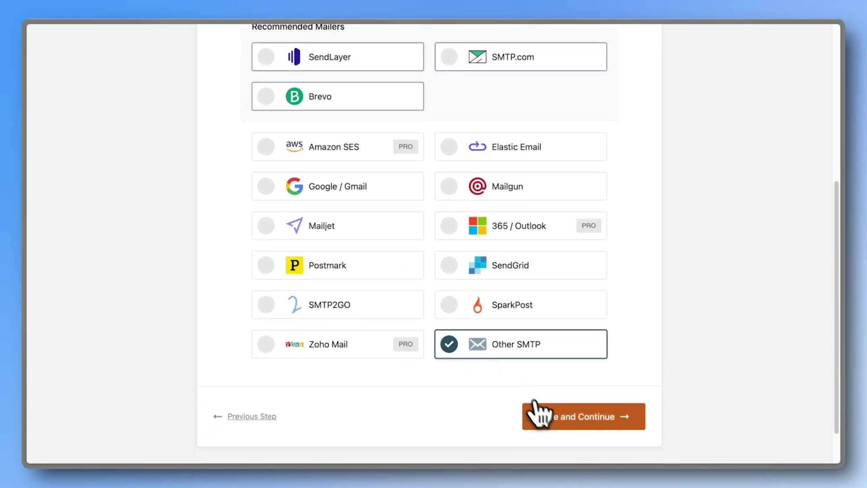
click(545, 416)
Review the SMTP host smtp.gmail.com, TLS encryption and port 587.
scroll(552, 429, down, 5)
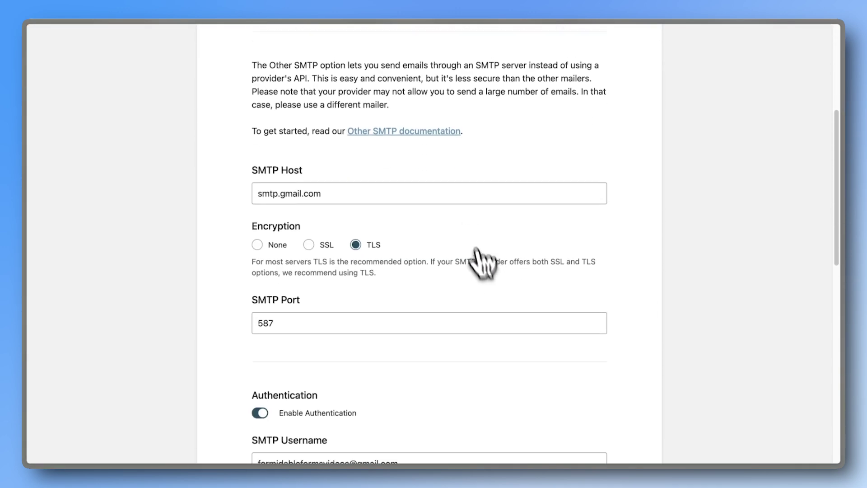
drag(435, 183, 244, 194)
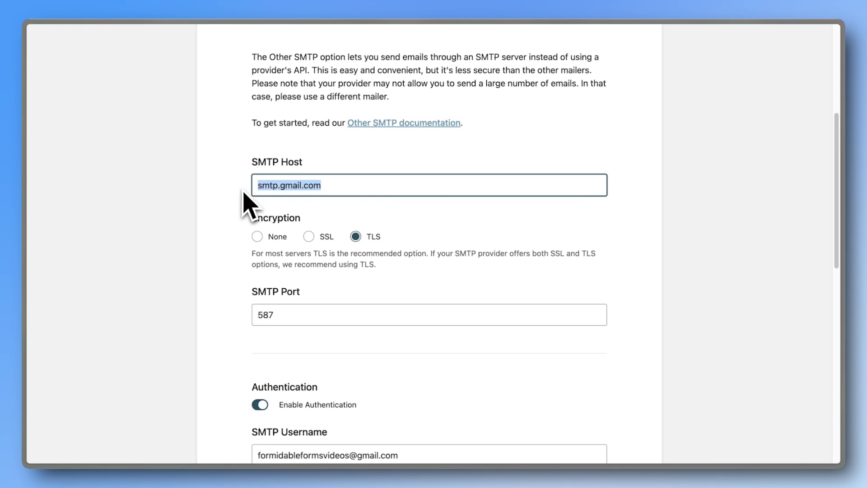
click(243, 191)
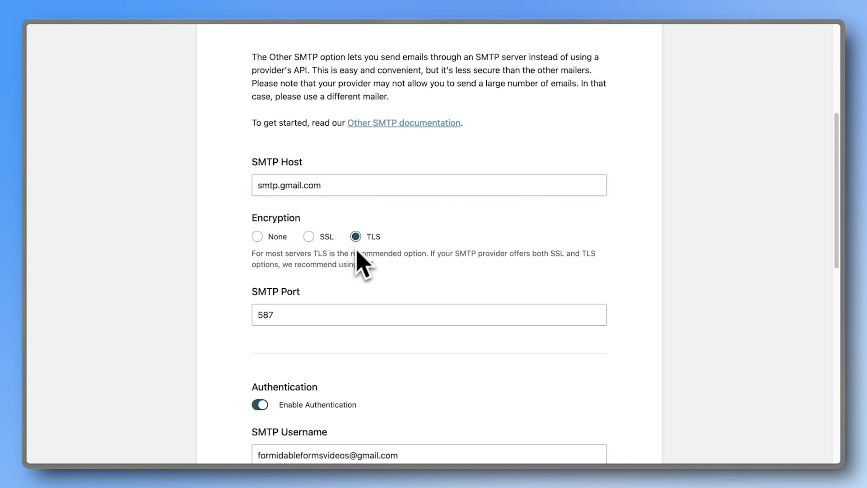
click(322, 315)
click(248, 336)
Review the saved SMTP username and password fields.
scroll(250, 334, down, 2)
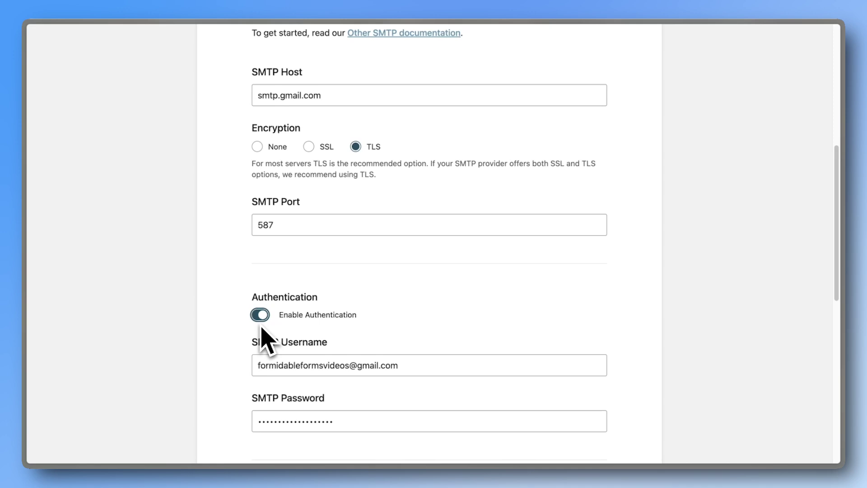
scroll(262, 334, down, 2)
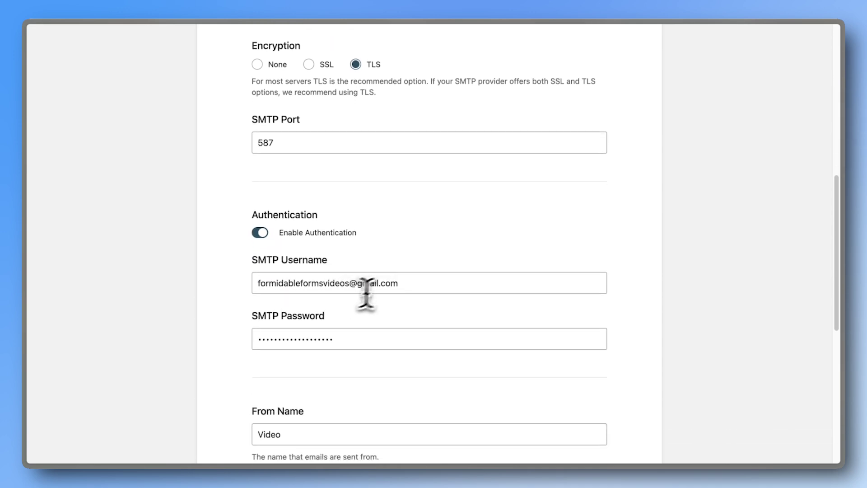
drag(416, 280, 319, 284)
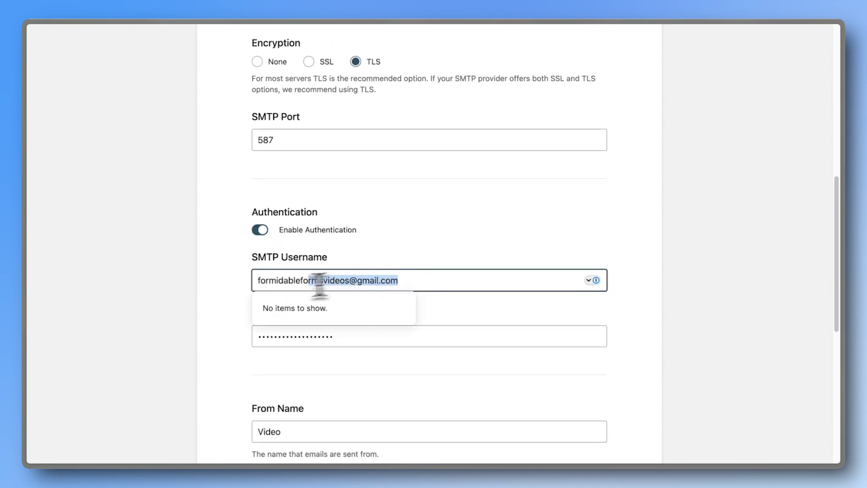
click(239, 291)
drag(252, 335, 351, 336)
click(244, 336)
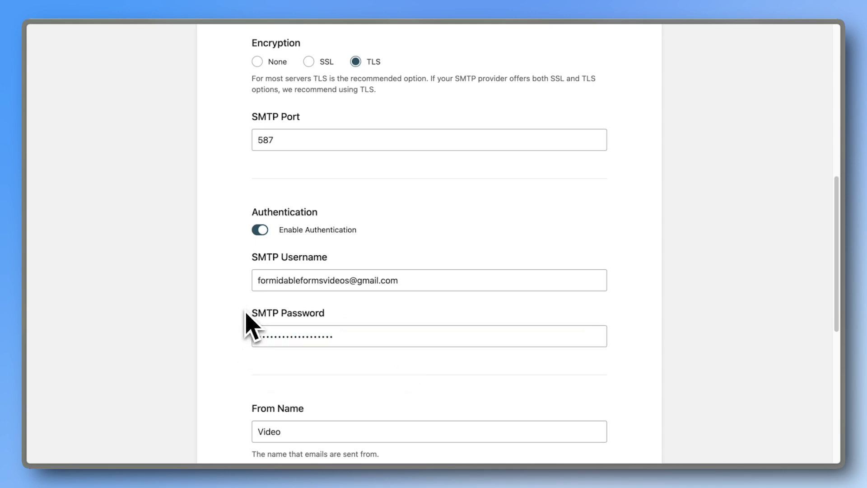
key(ctrl+Tab)
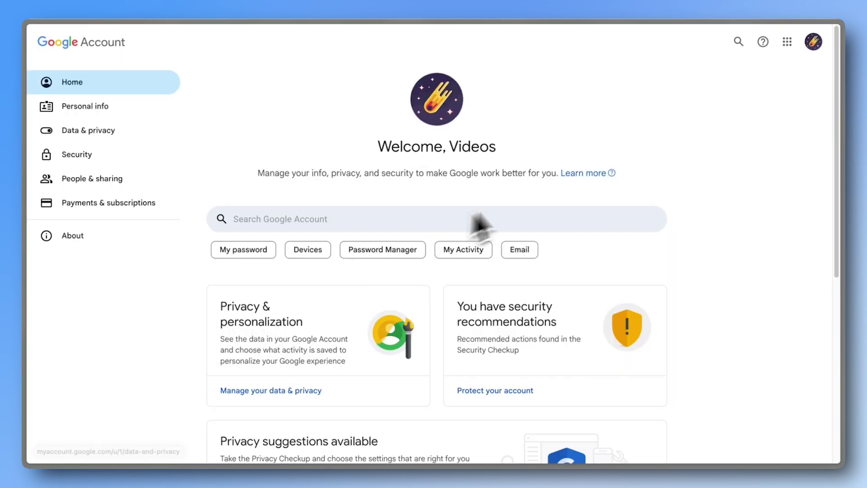
Go to the Google Account's Security settings.
click(815, 43)
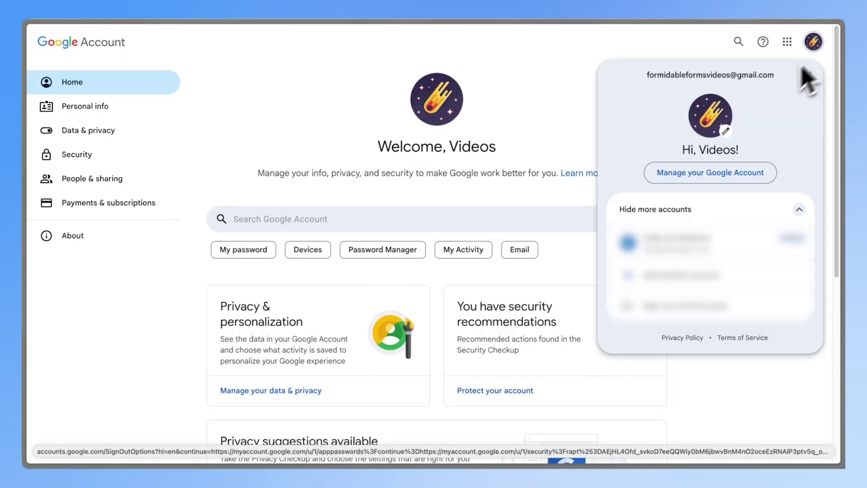
click(711, 173)
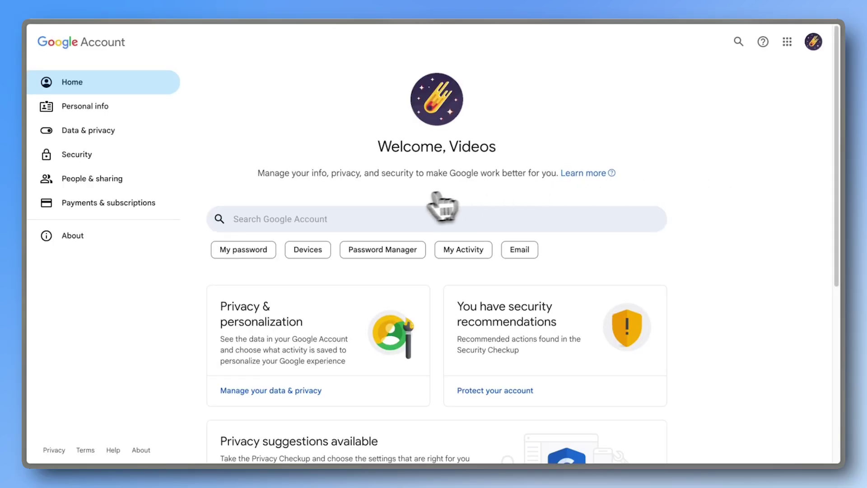
click(79, 157)
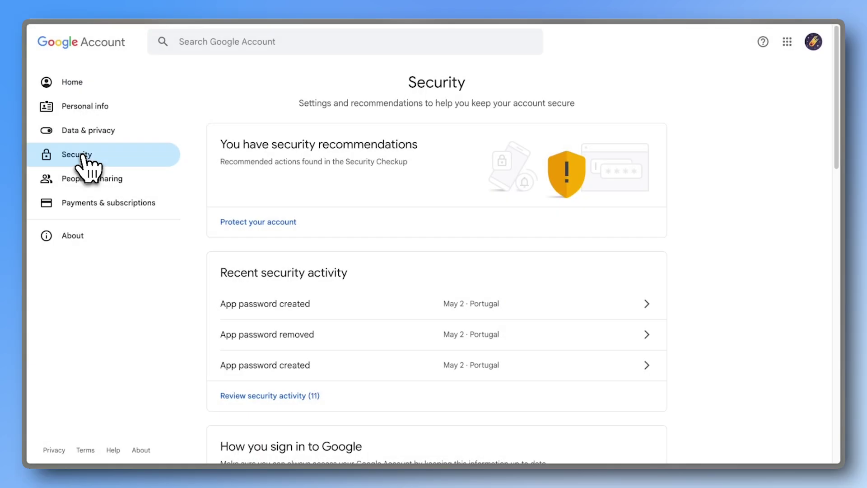
scroll(222, 222, down, 7)
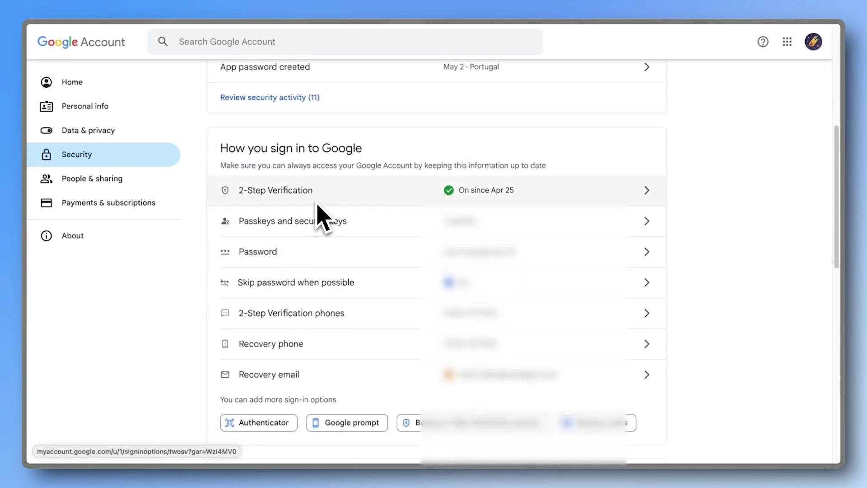
Search 'app passwords' and create an app password named 'WP Mail'.
click(238, 42)
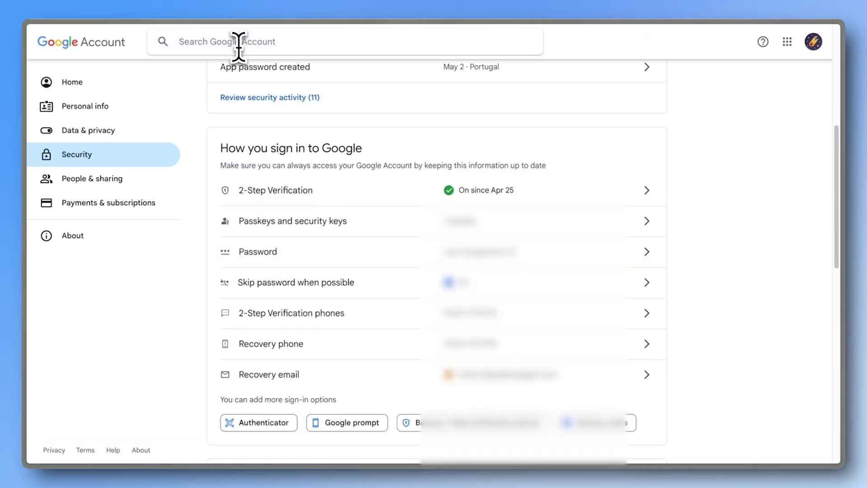
text(app pass)
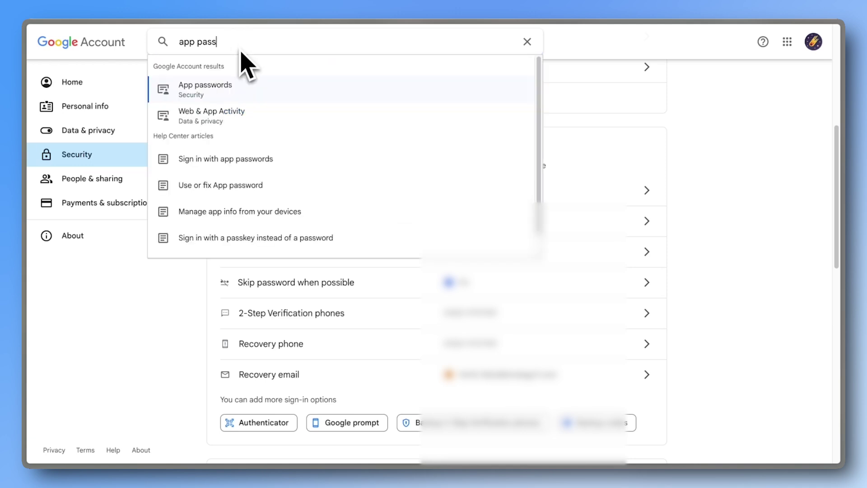
click(231, 91)
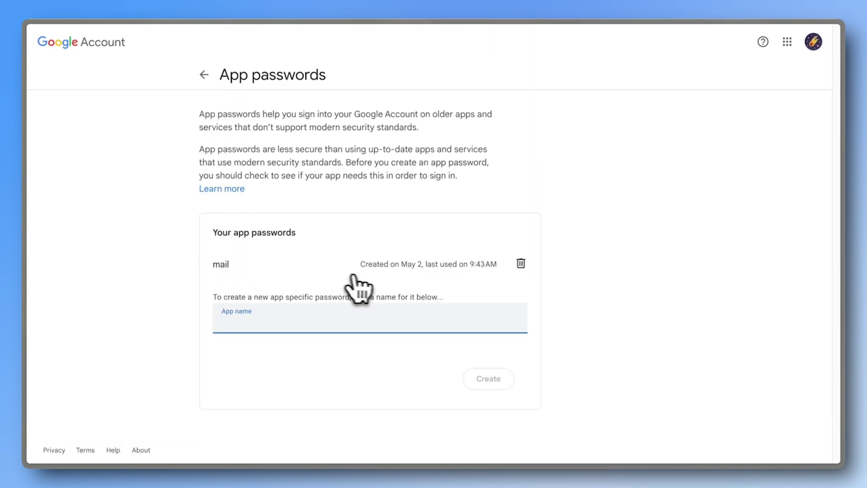
text(WP Mail)
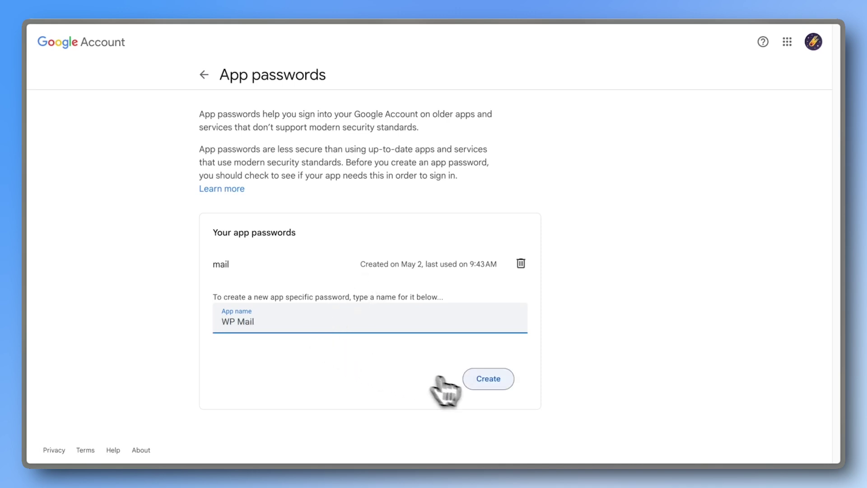
click(482, 383)
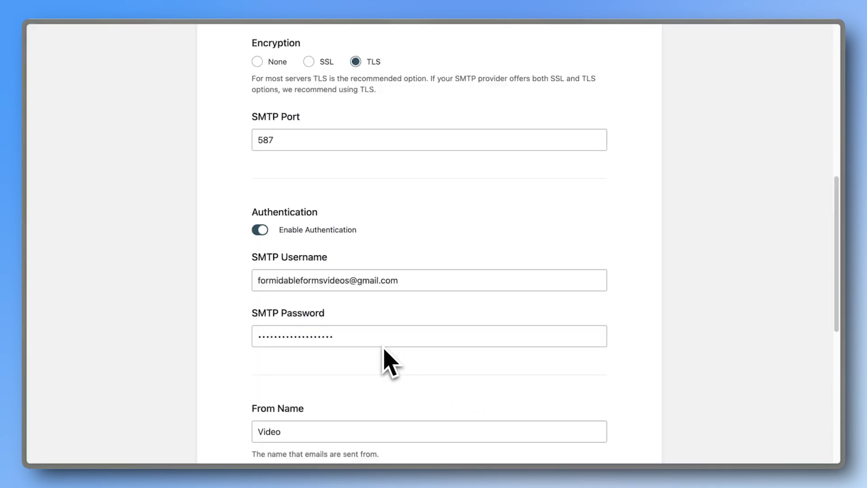
Check the SMTP username and From Email, then save the mailer settings.
scroll(381, 359, down, 3)
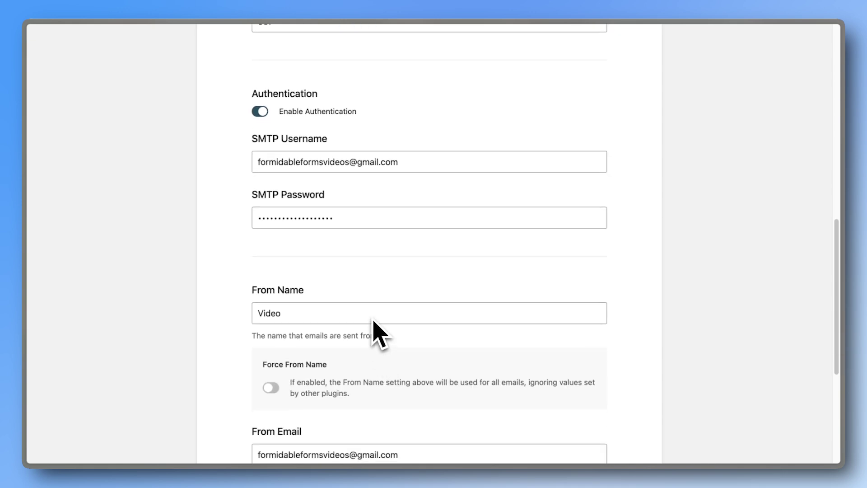
scroll(378, 334, down, 3)
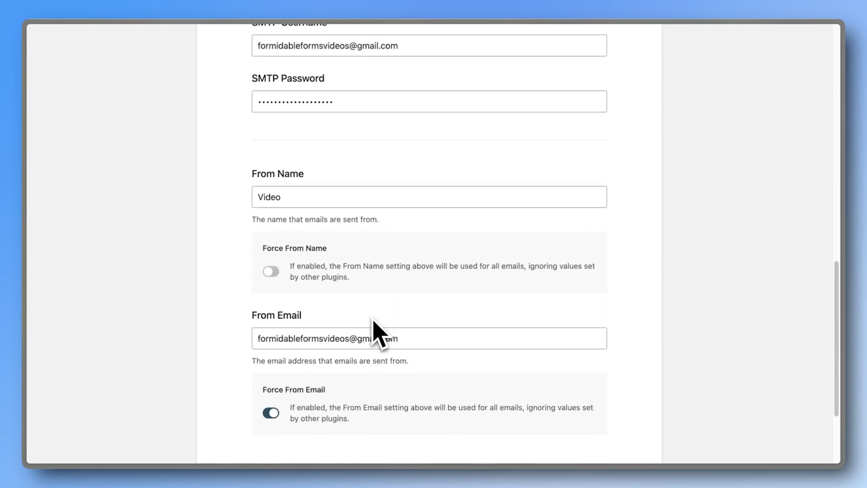
scroll(374, 320, down, 1)
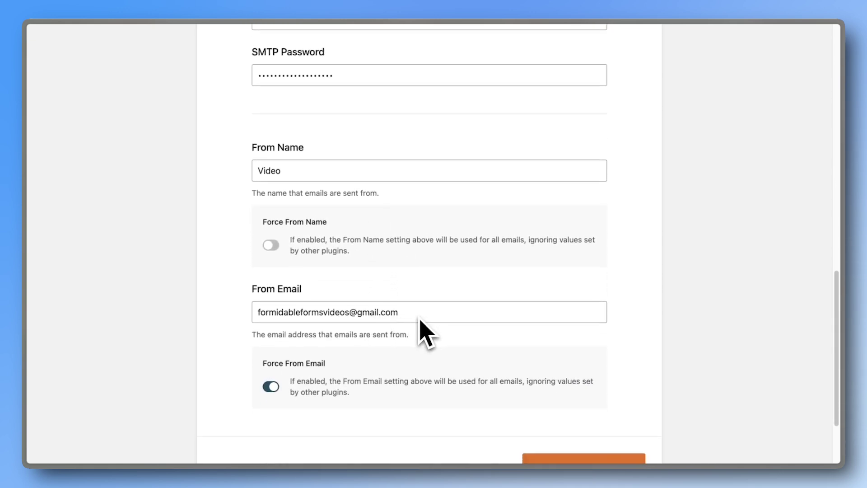
scroll(420, 323, up, 2)
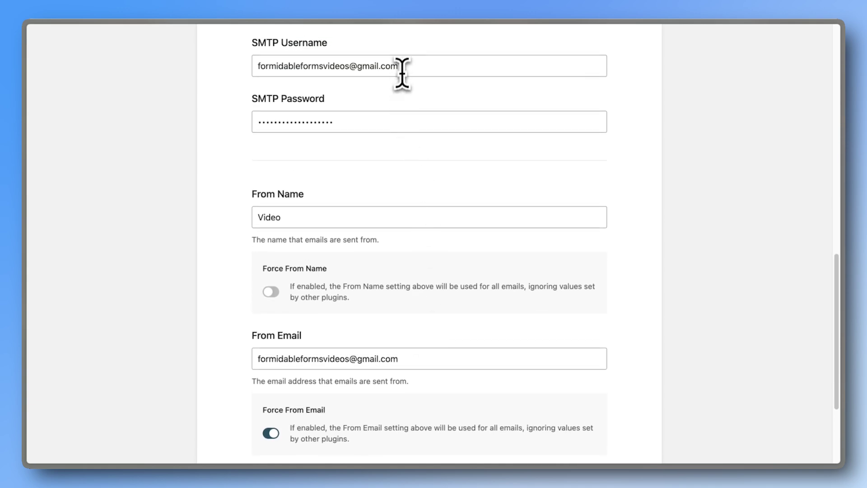
click(402, 72)
click(408, 357)
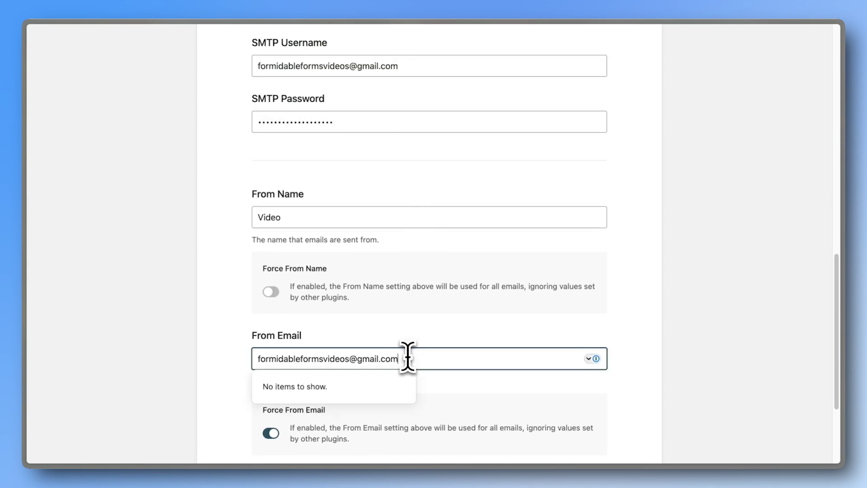
click(425, 385)
scroll(426, 387, down, 4)
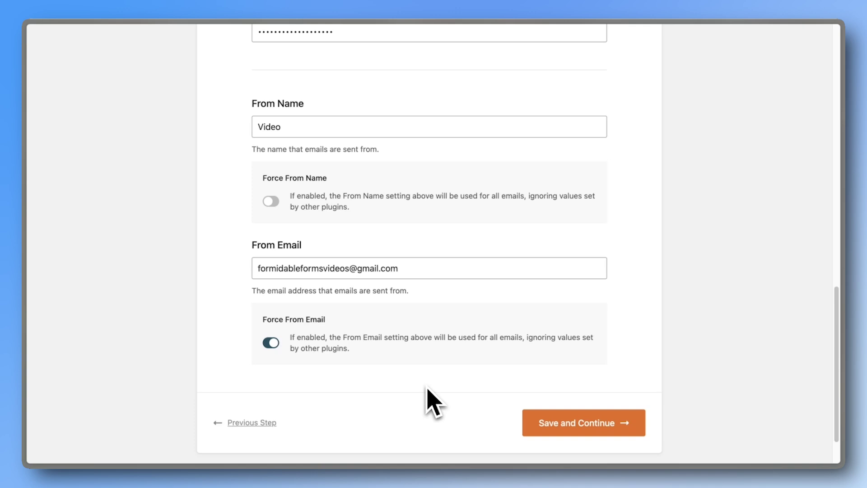
click(528, 421)
Save the feature choices and skip the recommendations email step to finish the wizard.
scroll(556, 427, down, 3)
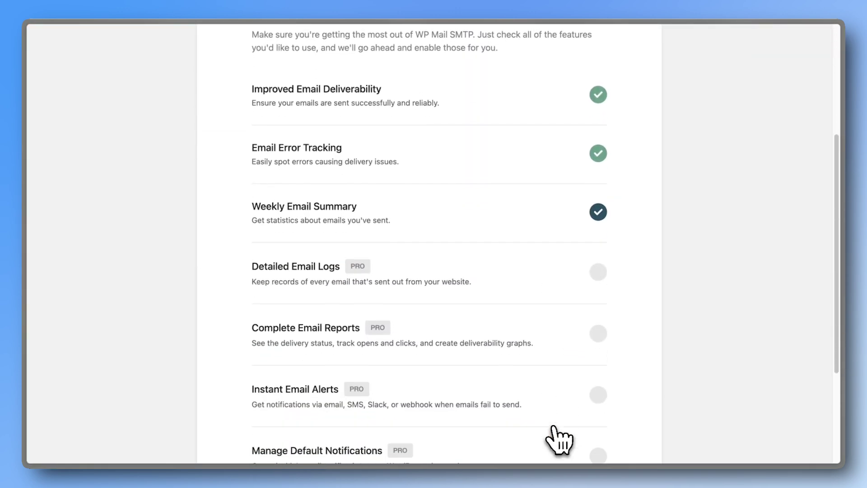
scroll(554, 427, down, 3)
click(557, 368)
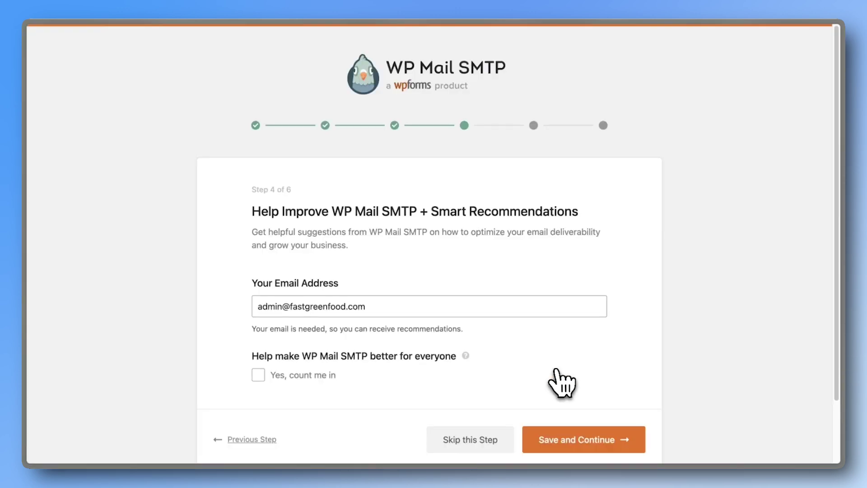
click(496, 439)
scroll(492, 448, down, 3)
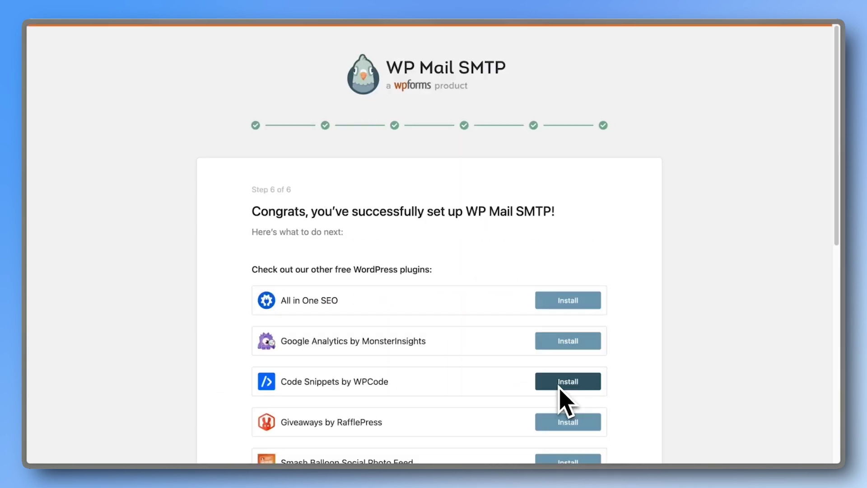
scroll(527, 407, down, 10)
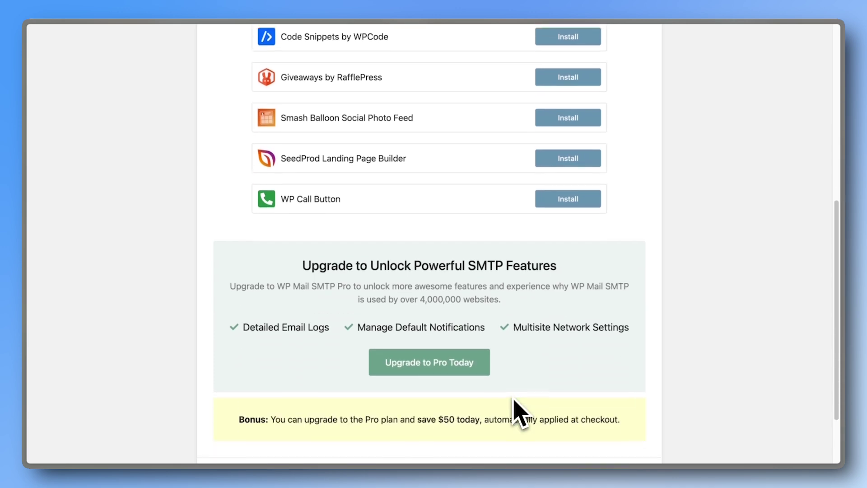
scroll(515, 411, down, 2)
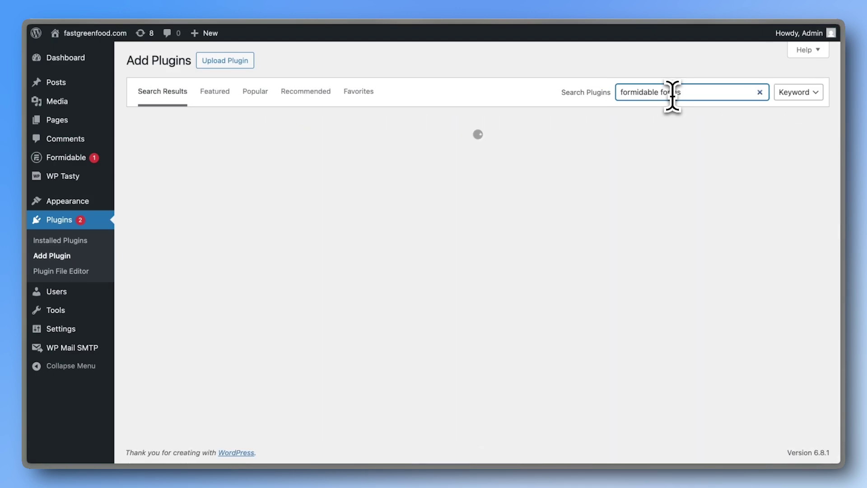
Build a new form from the Contact Us template, insert a Phone field between Email and Subject, and save.
text(s)
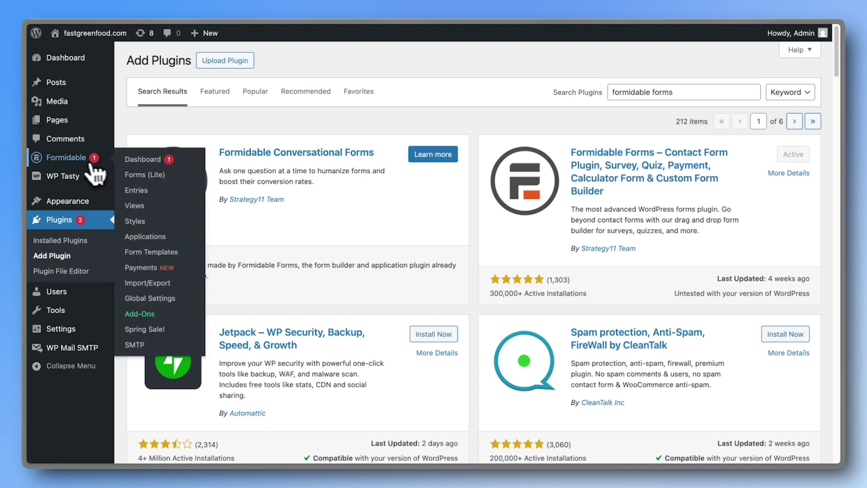
click(84, 160)
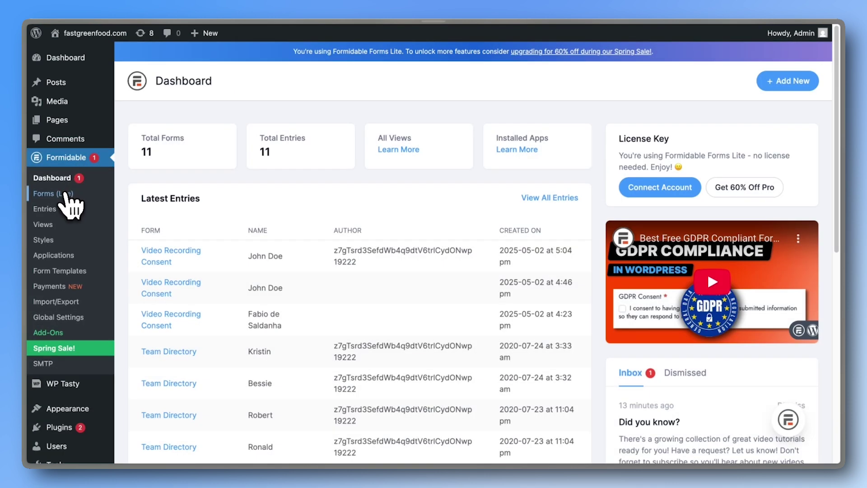
click(66, 193)
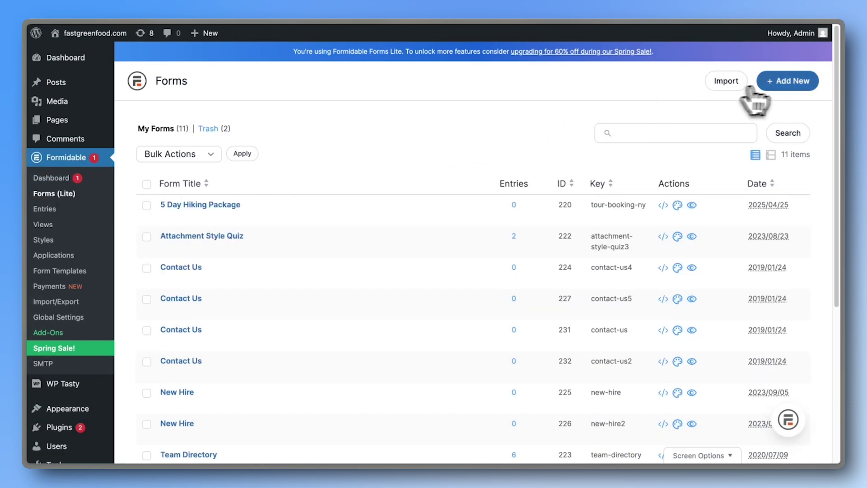
click(785, 87)
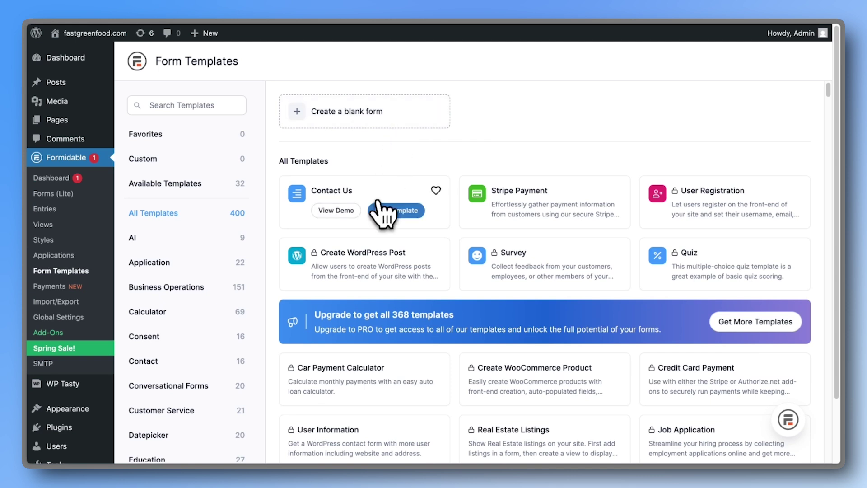
click(379, 211)
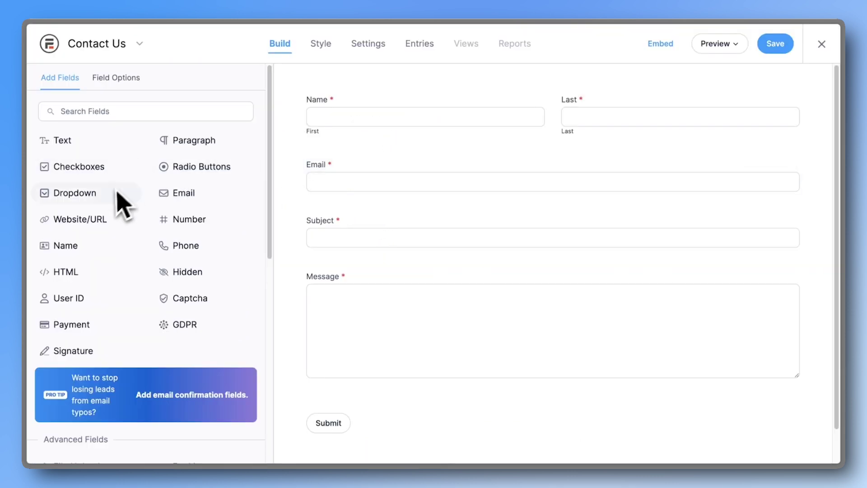
drag(163, 250, 383, 202)
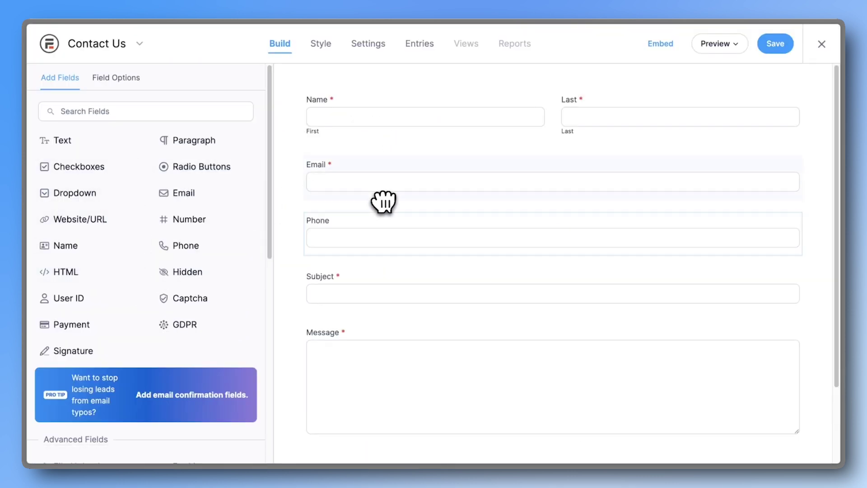
click(775, 45)
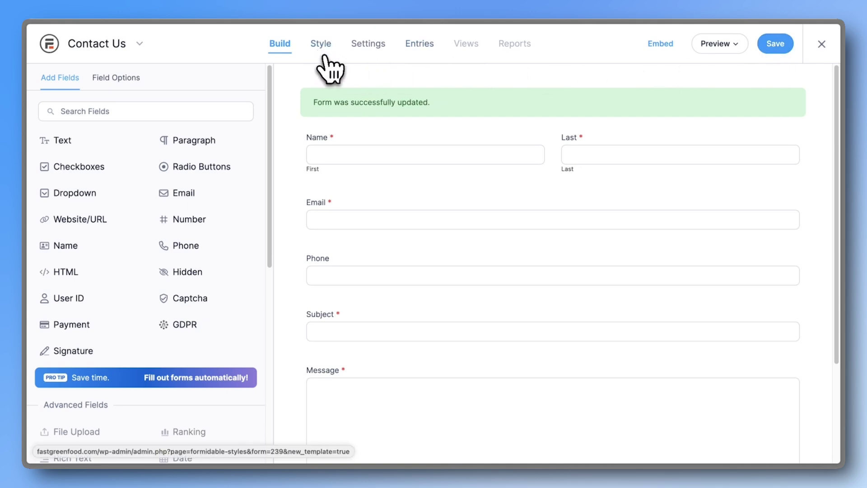
In the form's Actions & Notifications, add a new Send Email action.
click(367, 50)
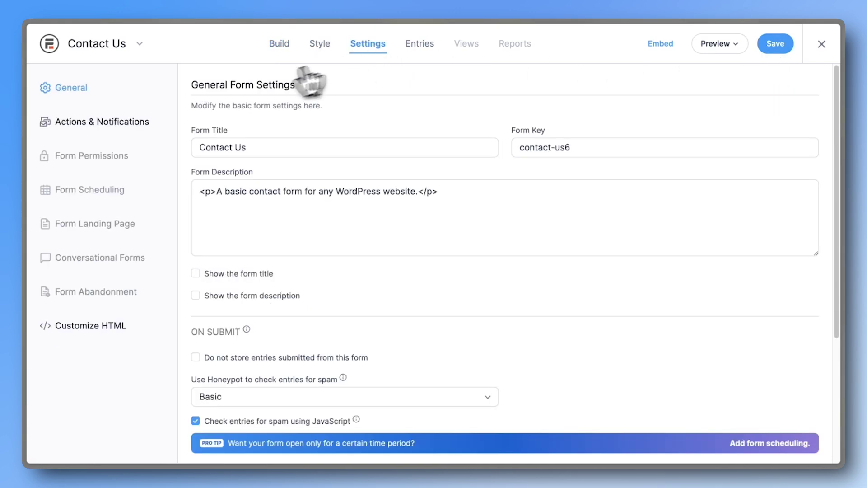
click(151, 125)
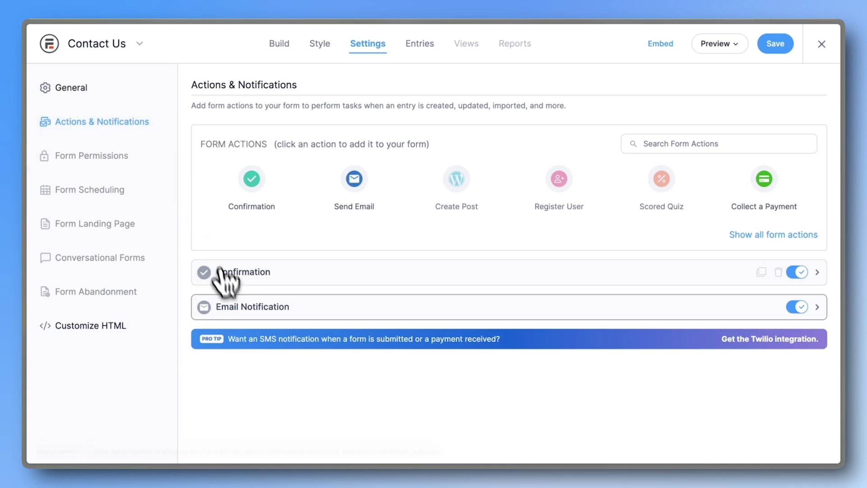
click(239, 311)
scroll(244, 319, down, 2)
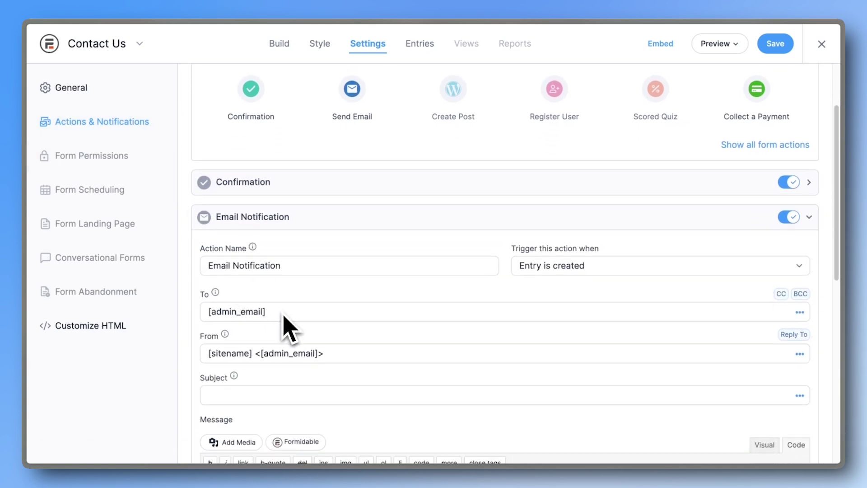
click(296, 224)
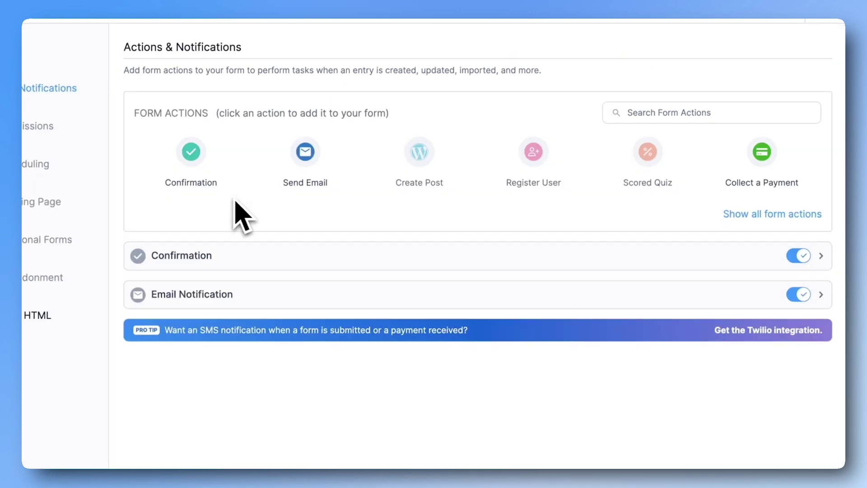
click(303, 154)
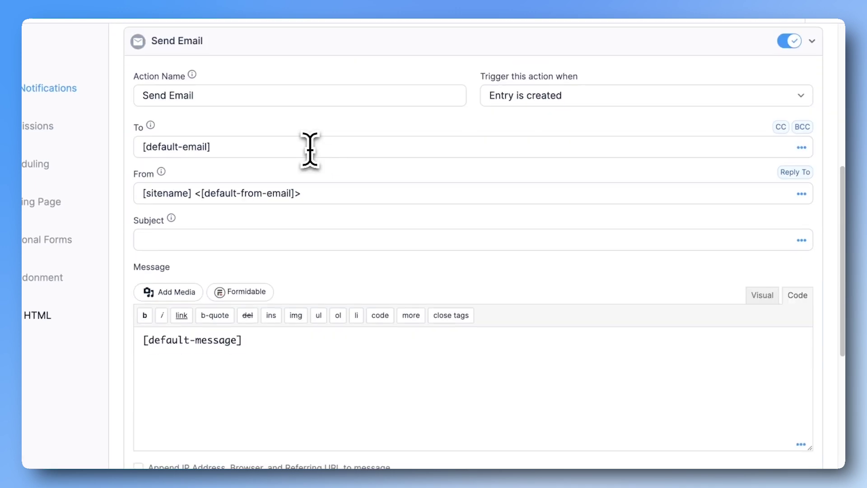
Send to the form's Email field from the Gmail address with subject 'We've Received Your Message'.
click(310, 149)
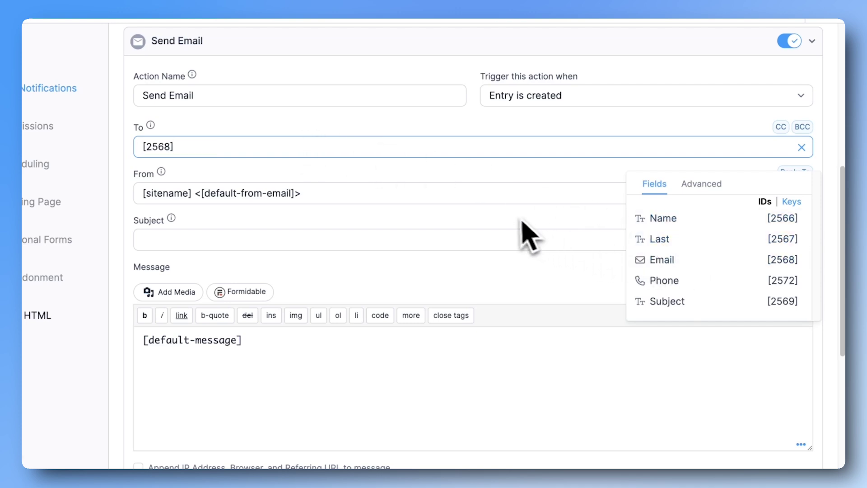
click(472, 194)
triple_click(472, 195)
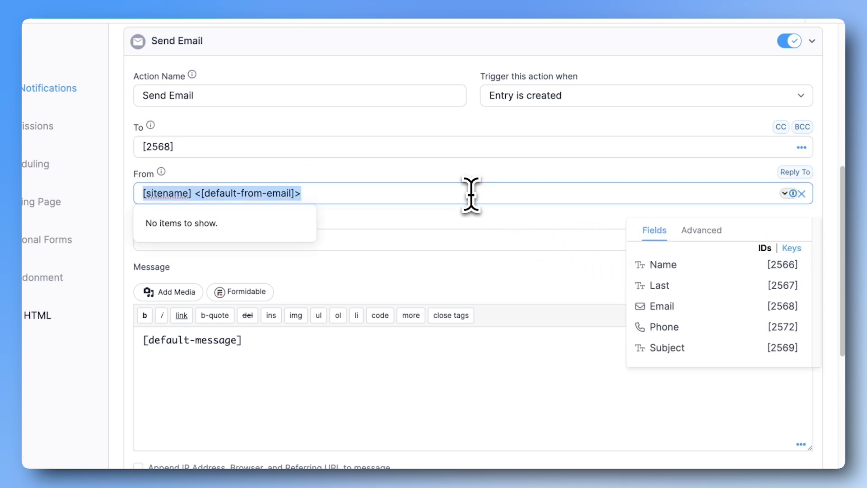
key(ctrl+v)
key(Tab)
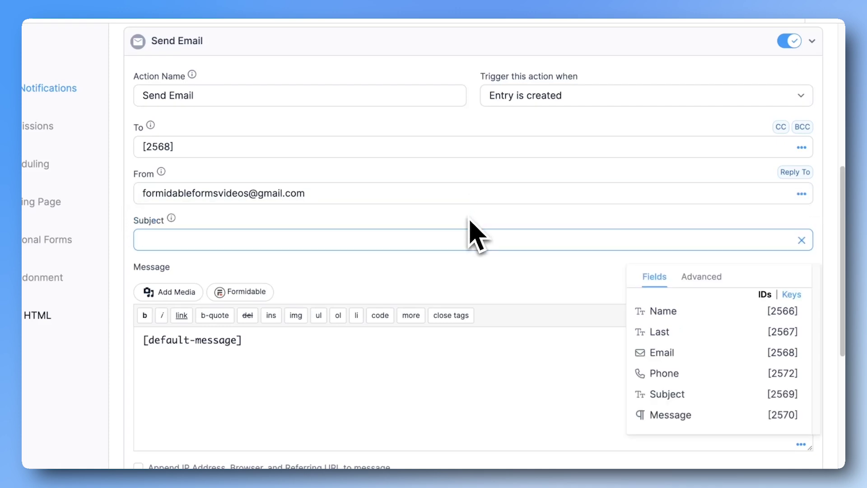
text(We've Received Your Message)
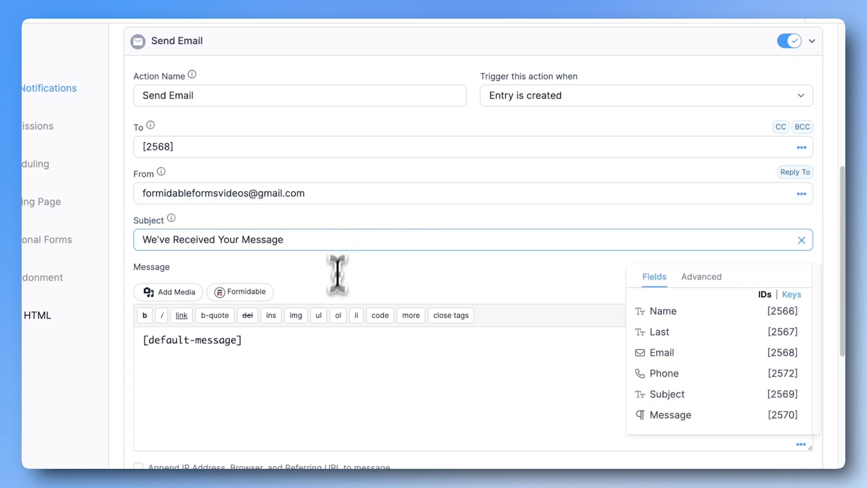
Replace the message body with a thank-you note starting 'Hi' plus the submitter's Name.
click(338, 355)
key(ctrl+a)
key(BackSpace)
text(H)
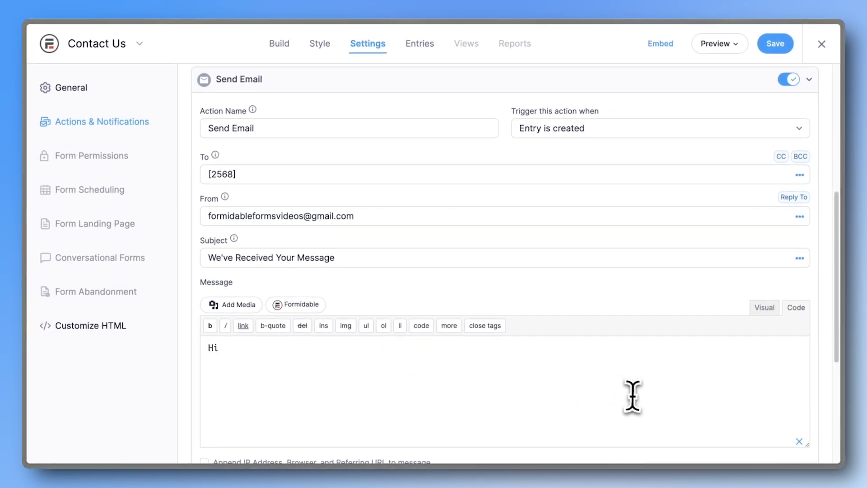
scroll(637, 398, down, 3)
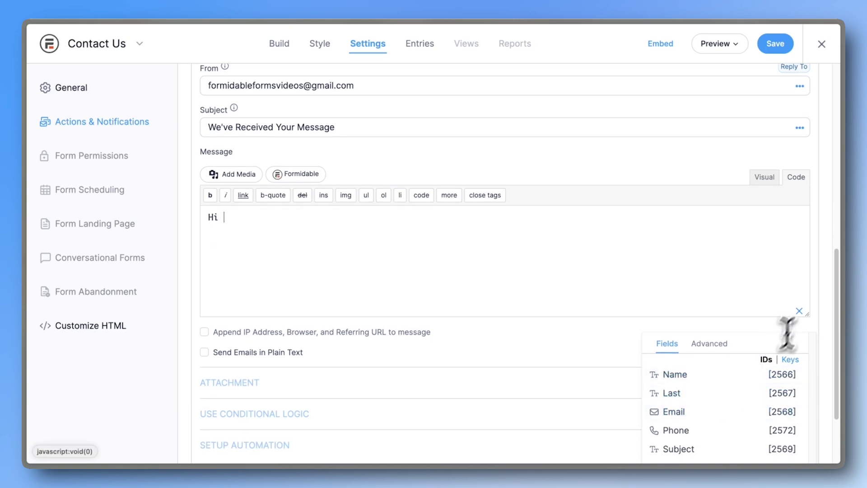
click(732, 375)
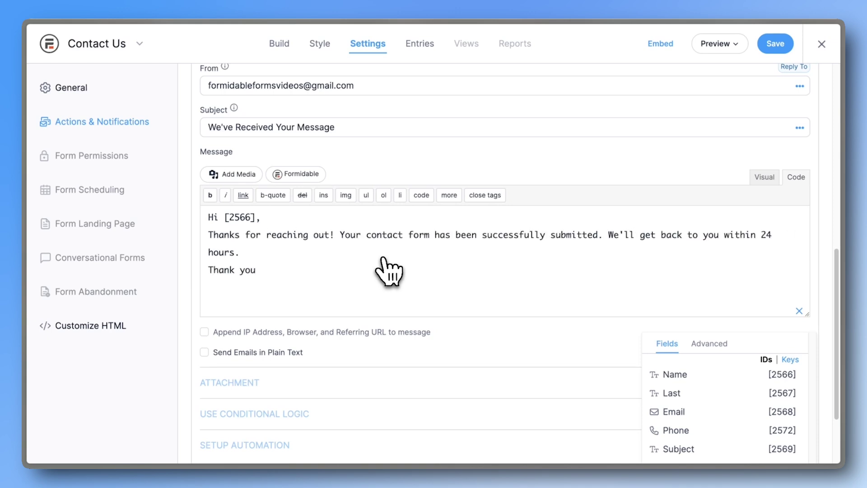
scroll(387, 269, down, 2)
scroll(388, 266, up, 5)
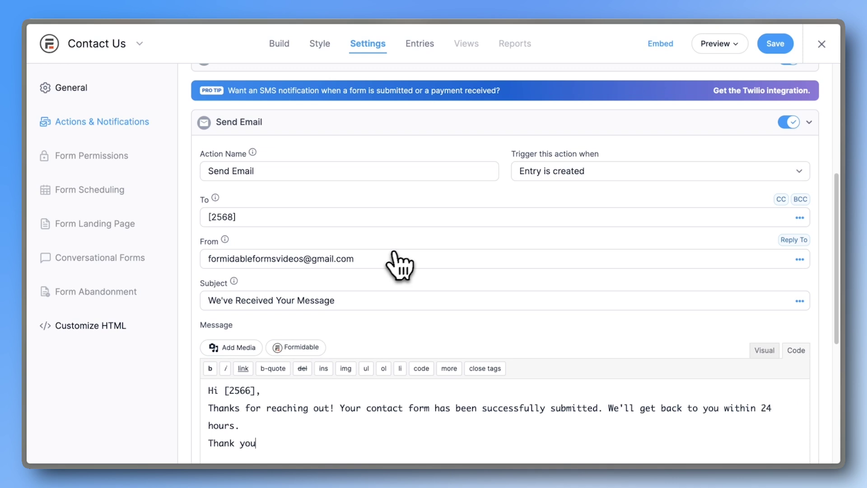
Save the form settings and preview the form on a blank page.
click(772, 52)
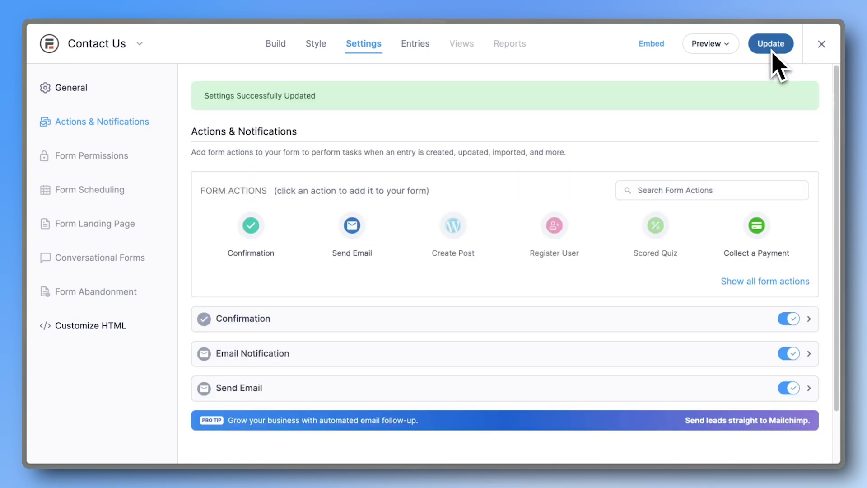
click(712, 45)
click(707, 68)
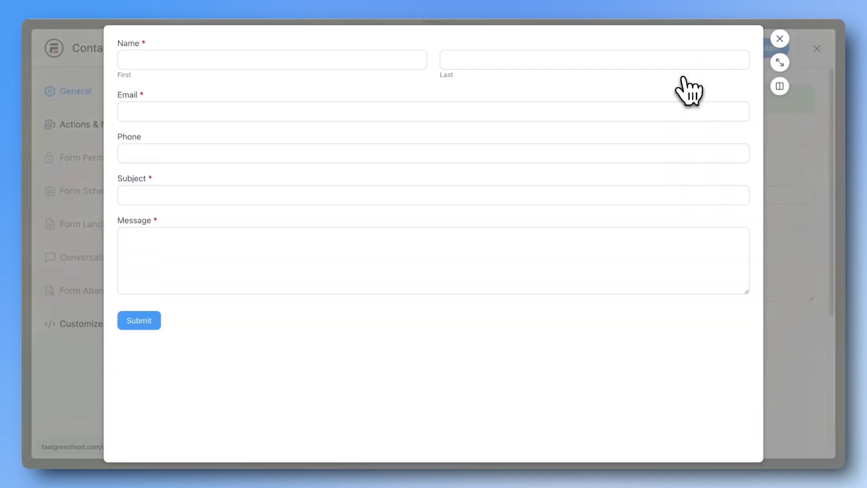
Submit a test entry with a name, e-mail address, subject 'Test' and message 'Test Message'.
click(410, 63)
text(John)
key(Tab)
text(Doe)
key(Tab)
key(Tab)
key(Tab)
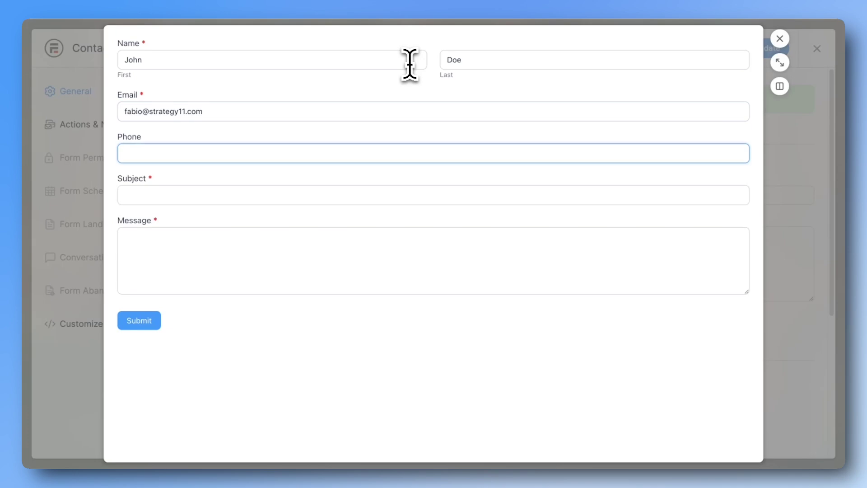
text(Test)
key(Tab)
text(Test Message)
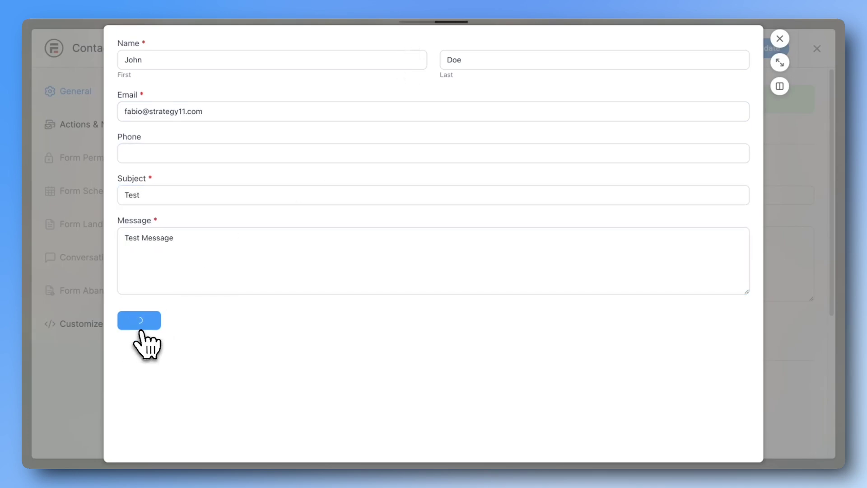
click(138, 322)
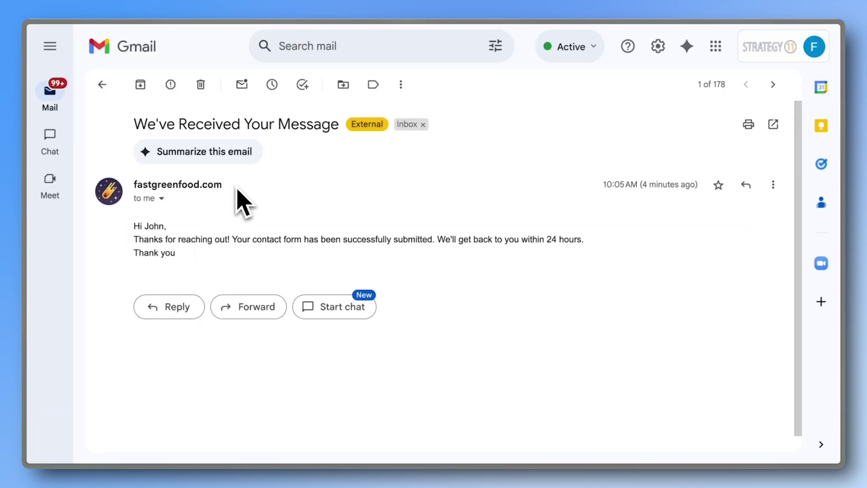